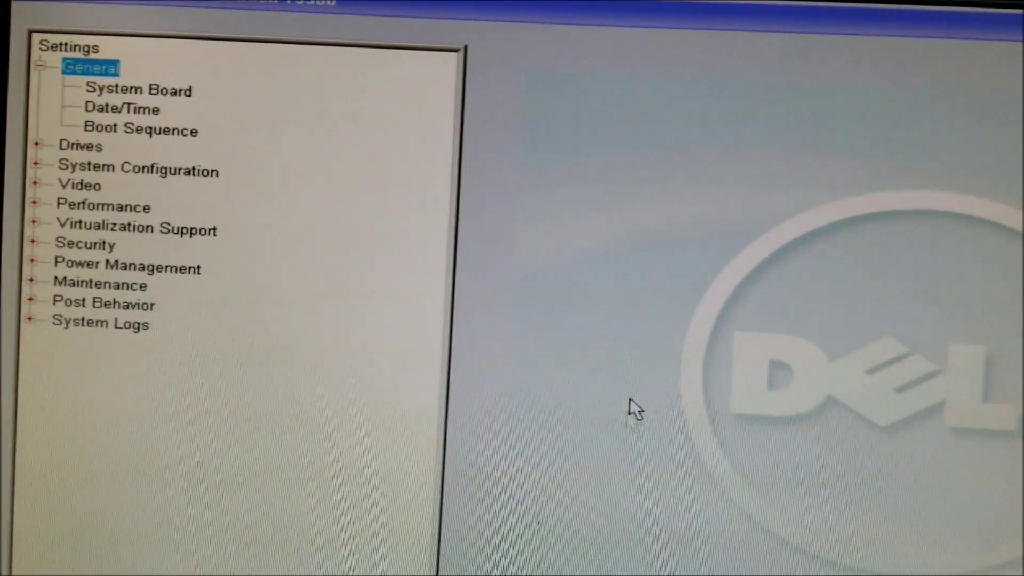
- Open the Boot Sequence page under General in the Settings tree
left_click(155, 128)
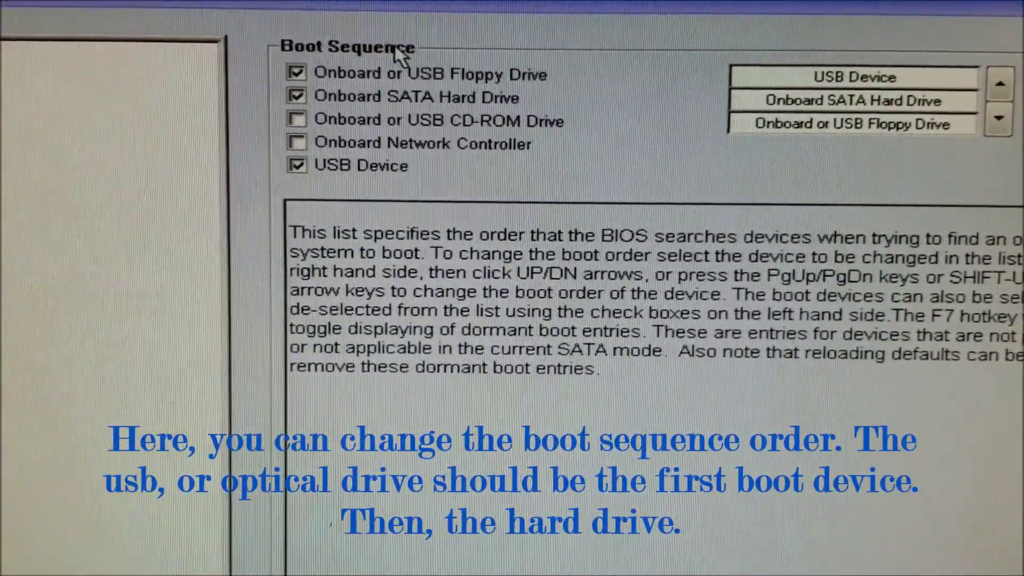
- Uncheck Floppy, SATA and USB, then check CD-ROM and SATA, selecting the SATA entry
left_click(290, 66)
left_click(290, 88)
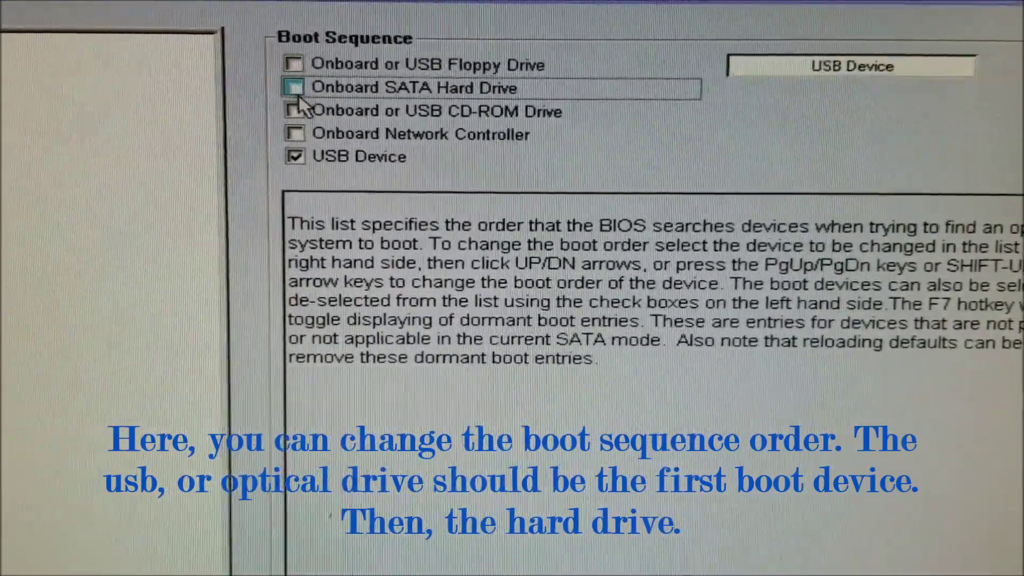
left_click(294, 157)
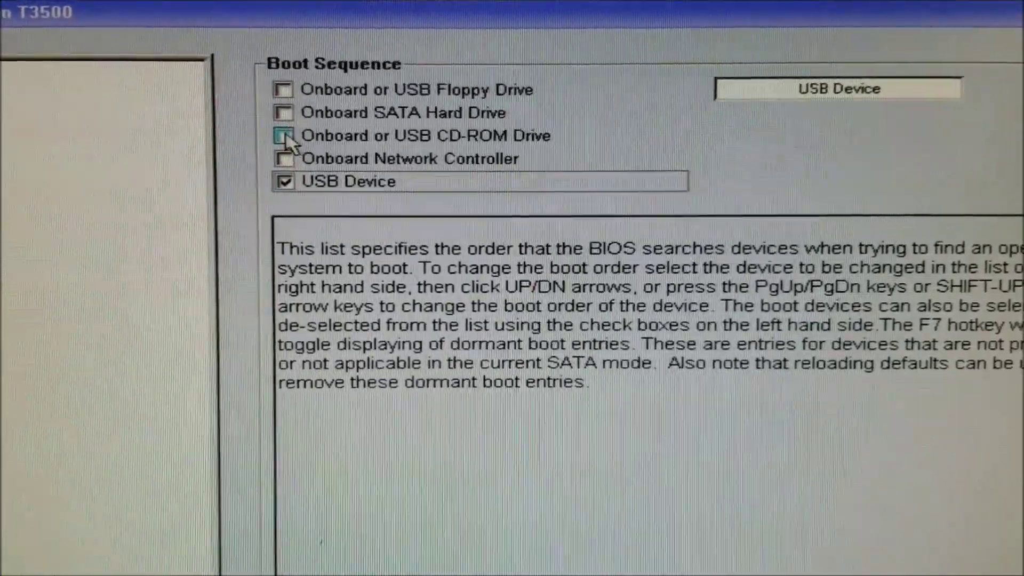
left_click(274, 125)
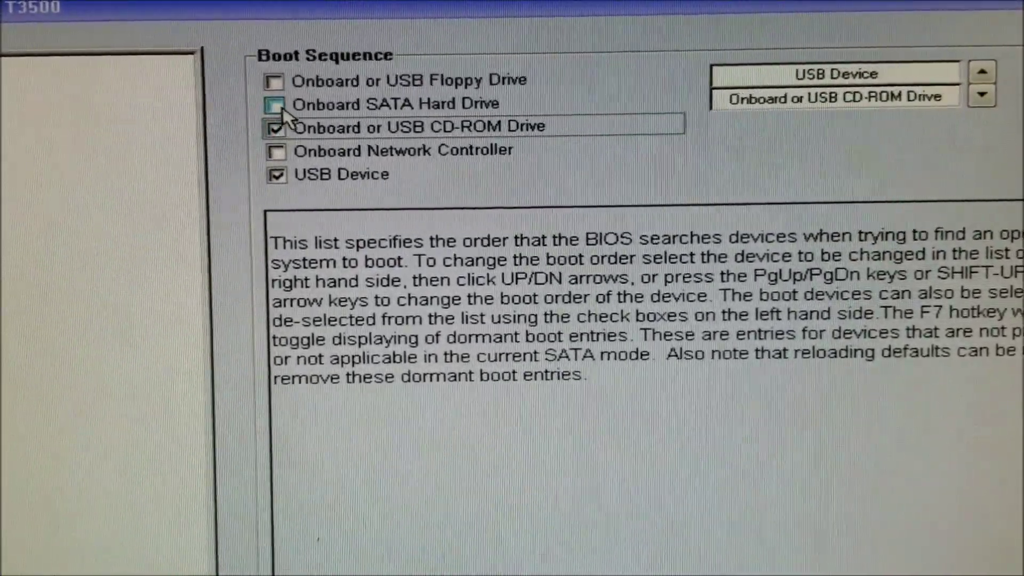
left_click(274, 105)
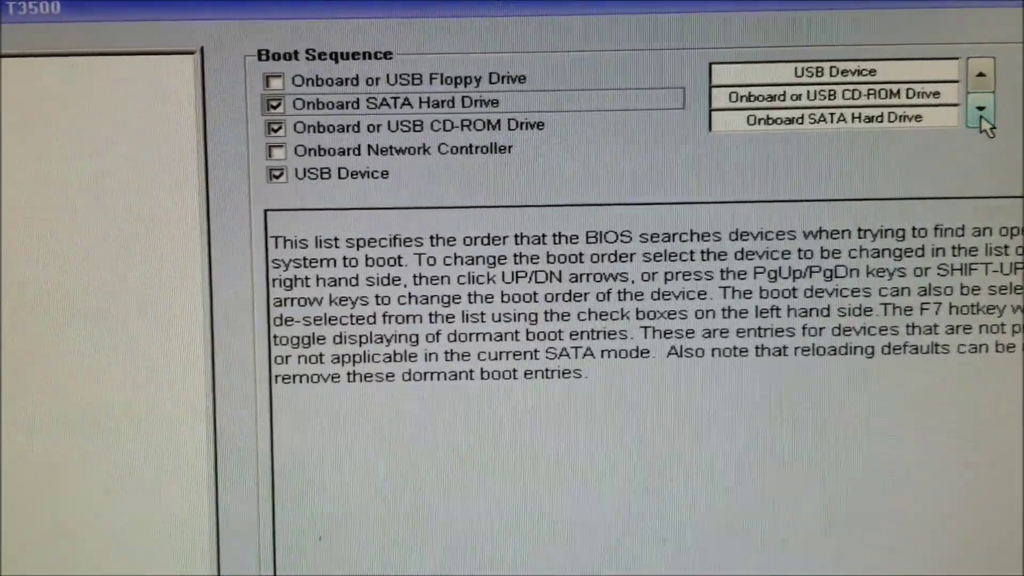
left_click(913, 123)
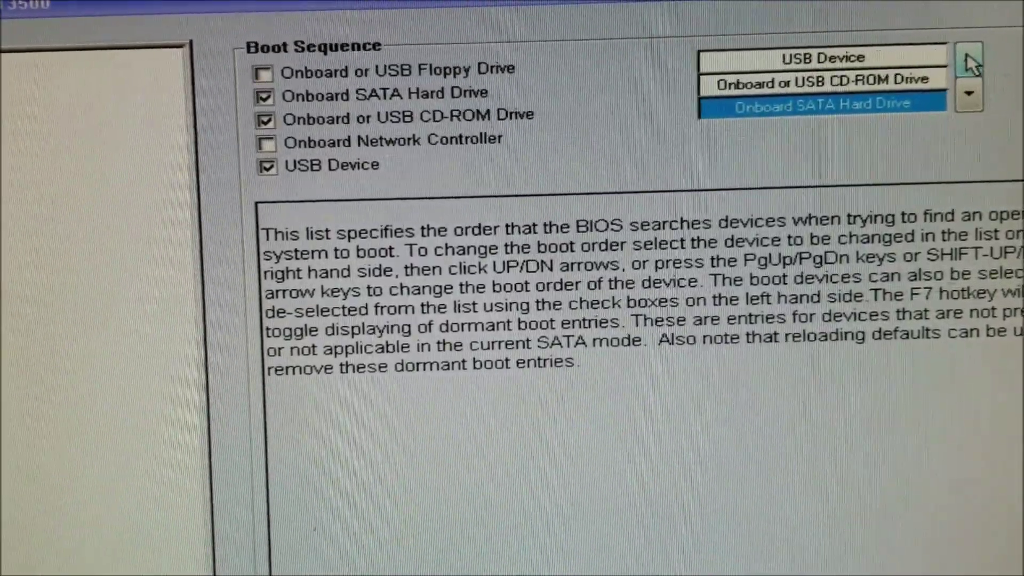
- Use the up arrow to put USB Device first, CD-ROM second and SATA hard drive last
left_click(964, 53)
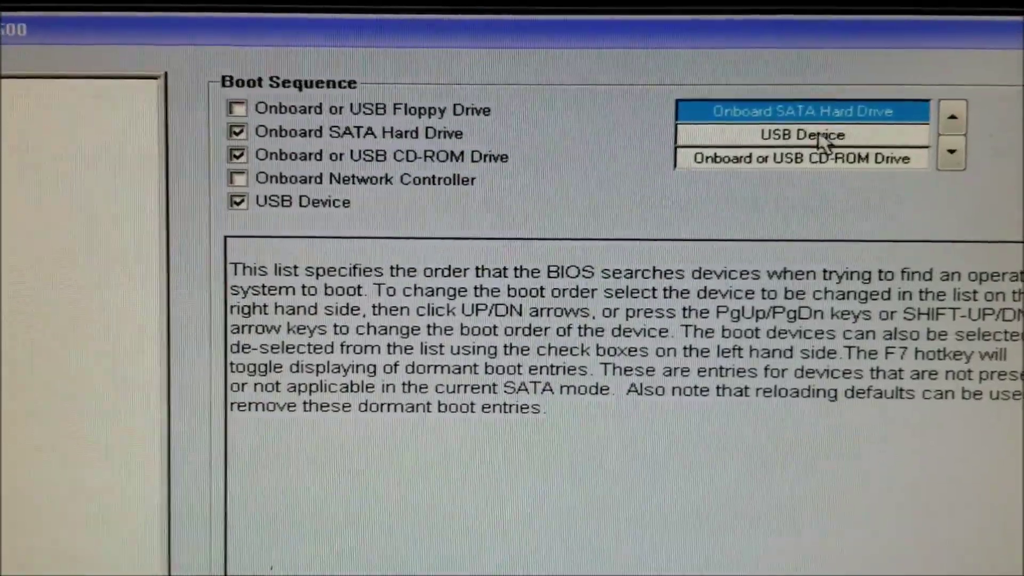
left_click(814, 118)
left_click(937, 93)
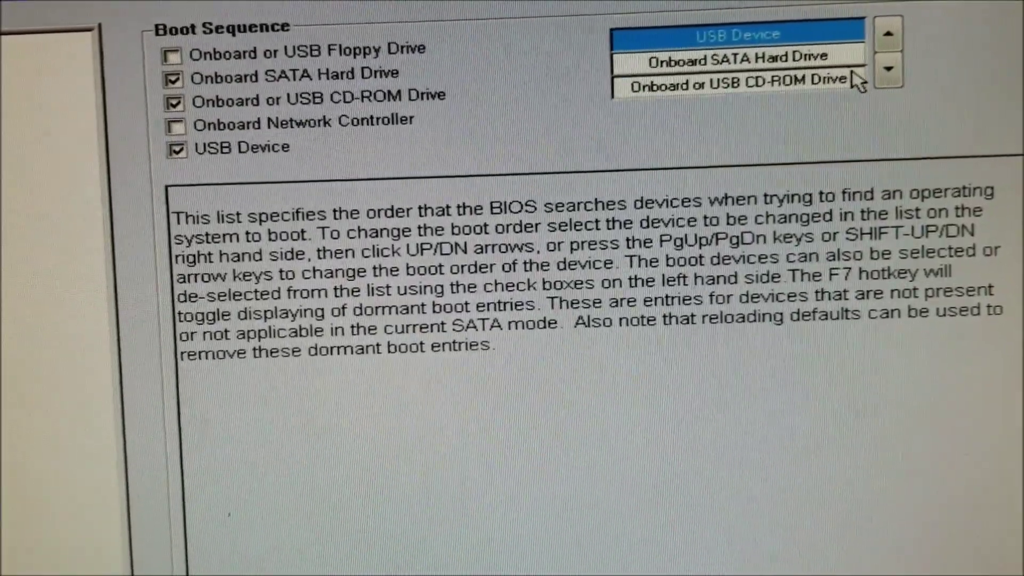
left_click(828, 79)
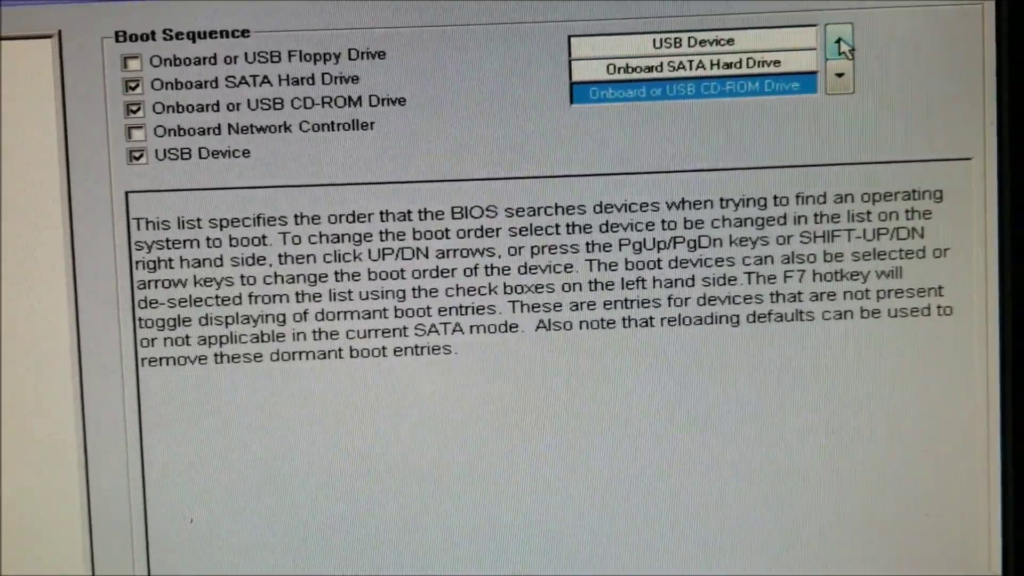
left_click(881, 29)
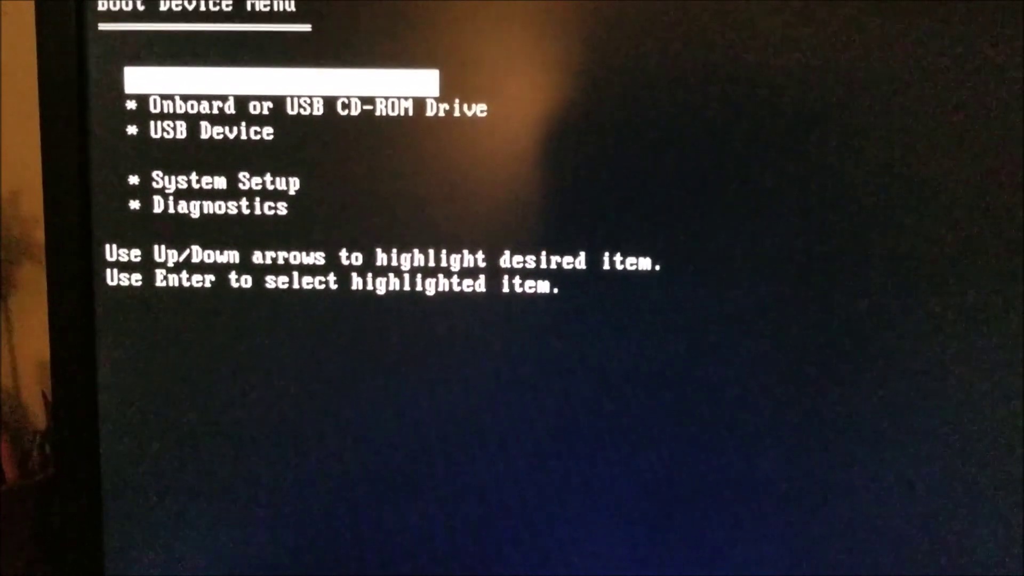
- Try booting from the CD-ROM drive, then enter setup with F2 after the unavailable-device error
key("Down")
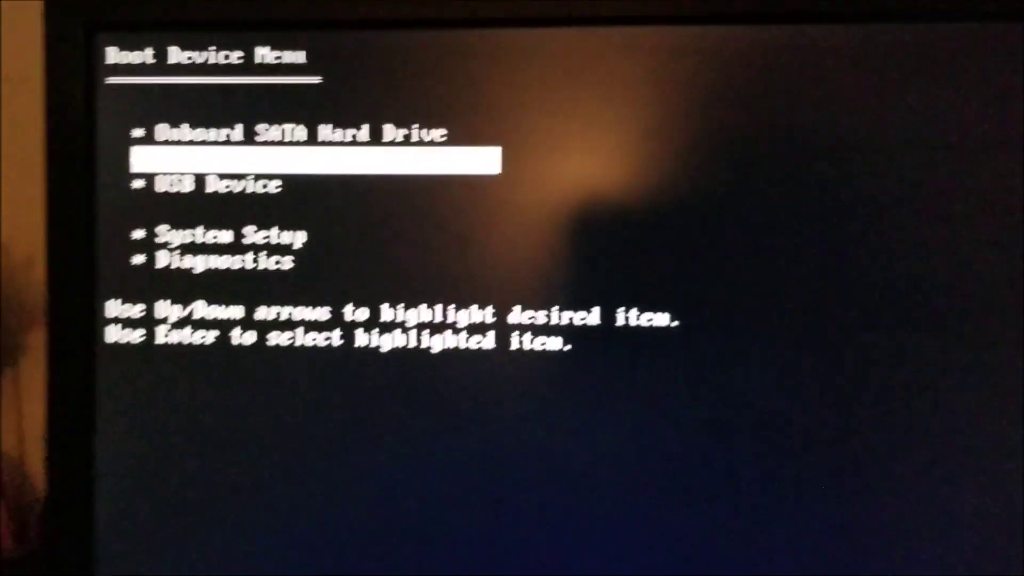
key("Return")
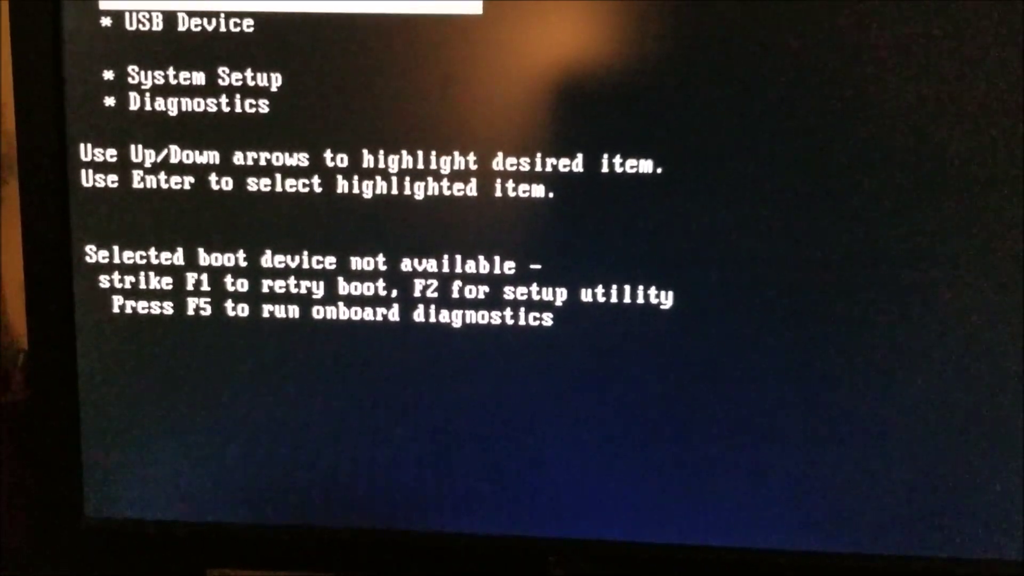
key("F2")
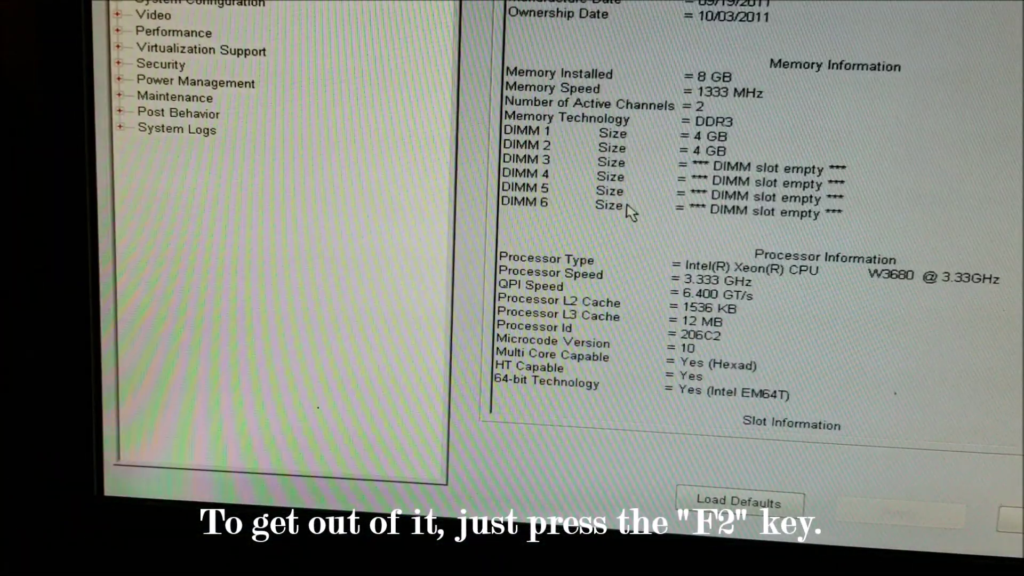
- Return to the Boot Sequence page, leaving the boot order unchanged
key("Down")
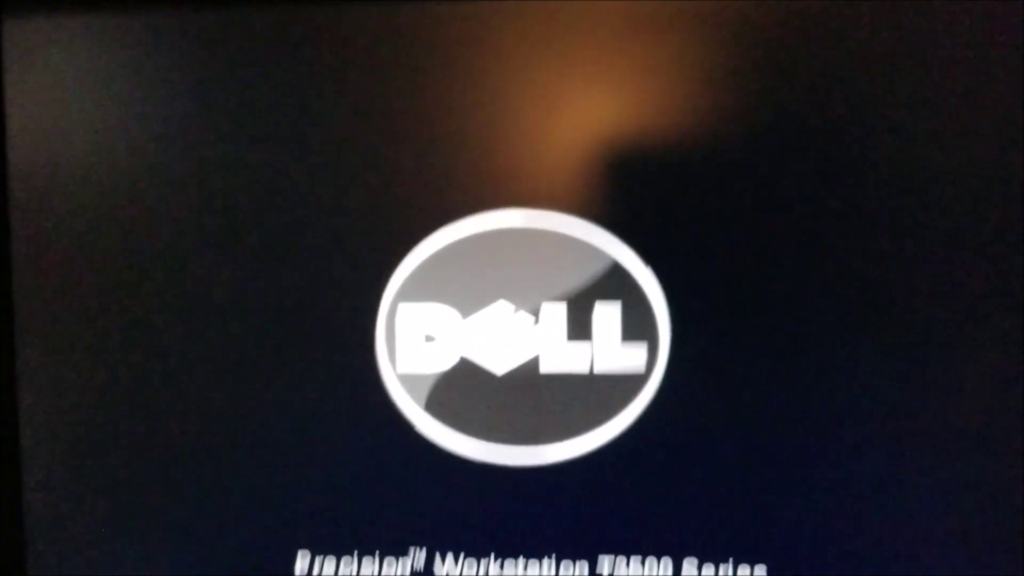
- Bring up the F12 one-time boot menu at the Dell logo and choose a boot device
key("F12")
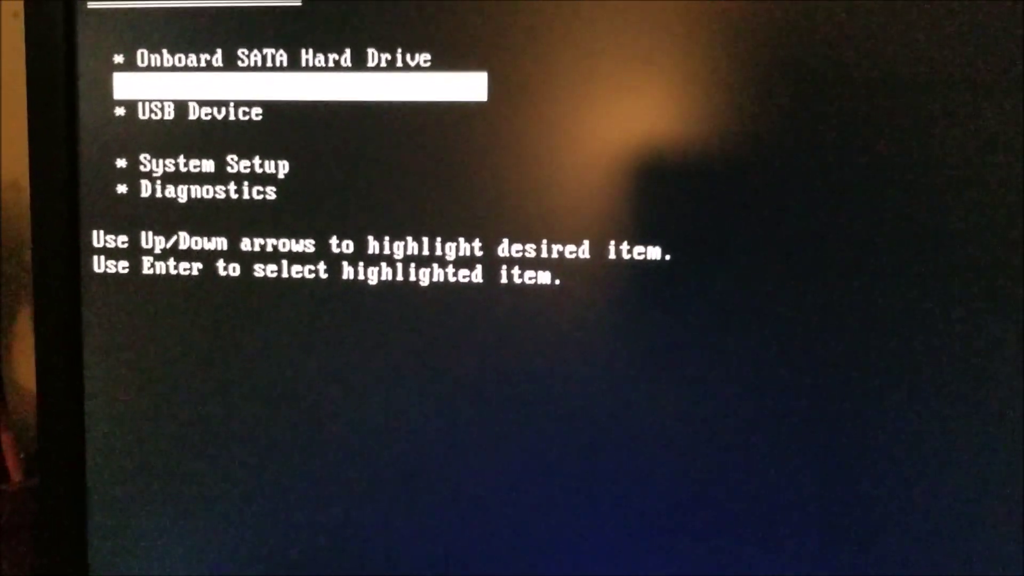
key("Up")
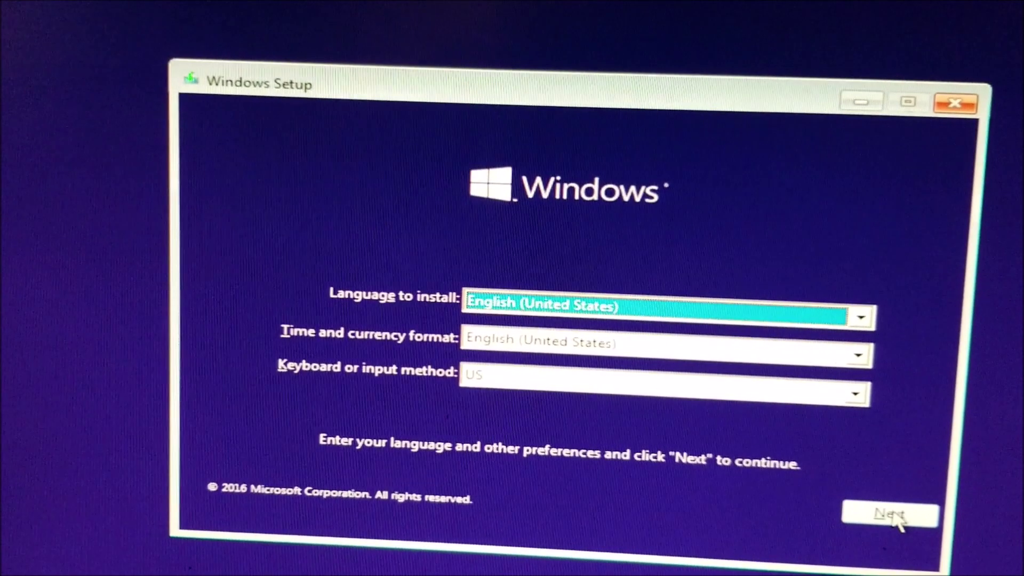
- Accept the English (United States) defaults, then close Windows Setup and confirm cancelling installation
left_click(894, 523)
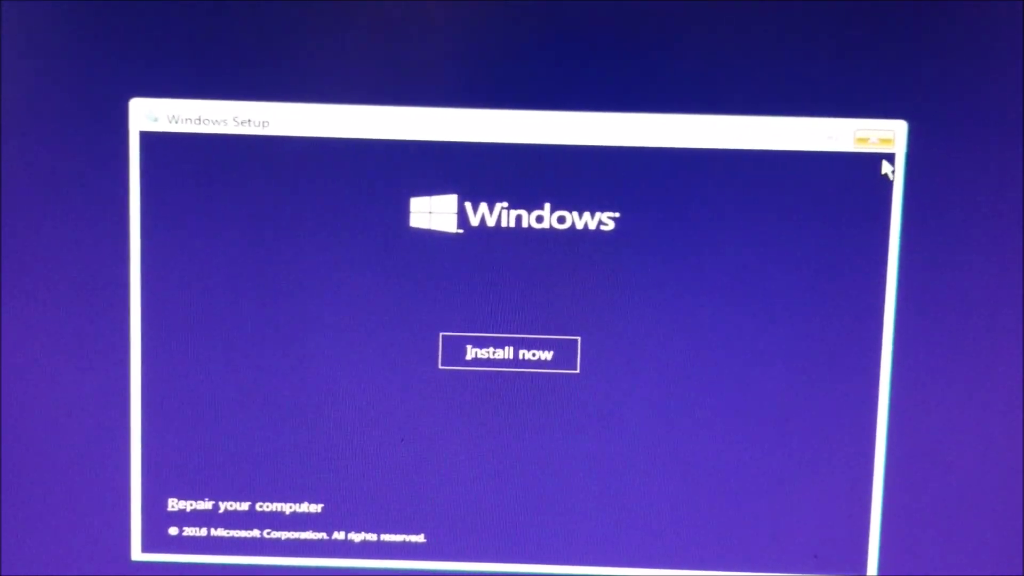
left_click(880, 142)
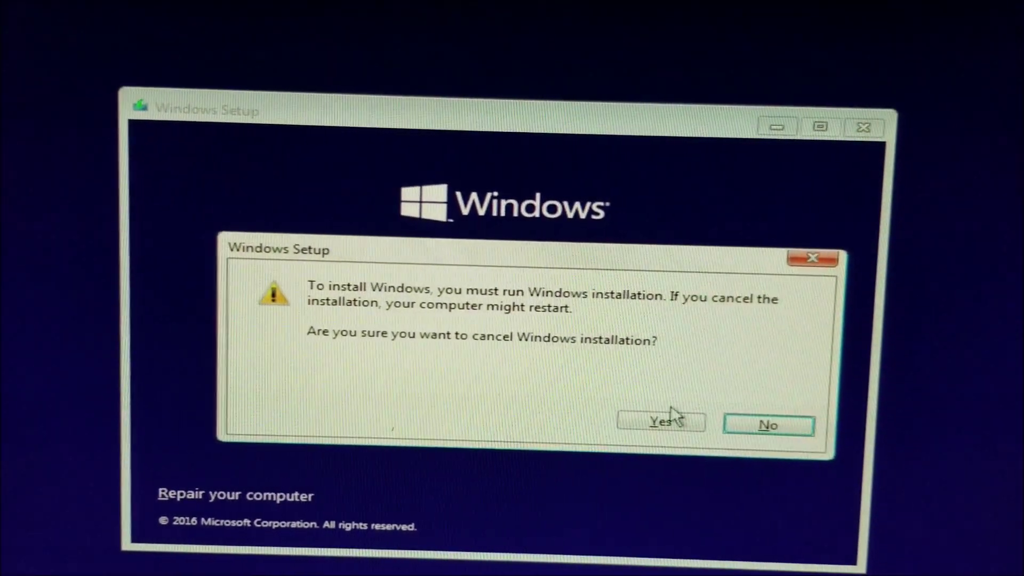
left_click(660, 418)
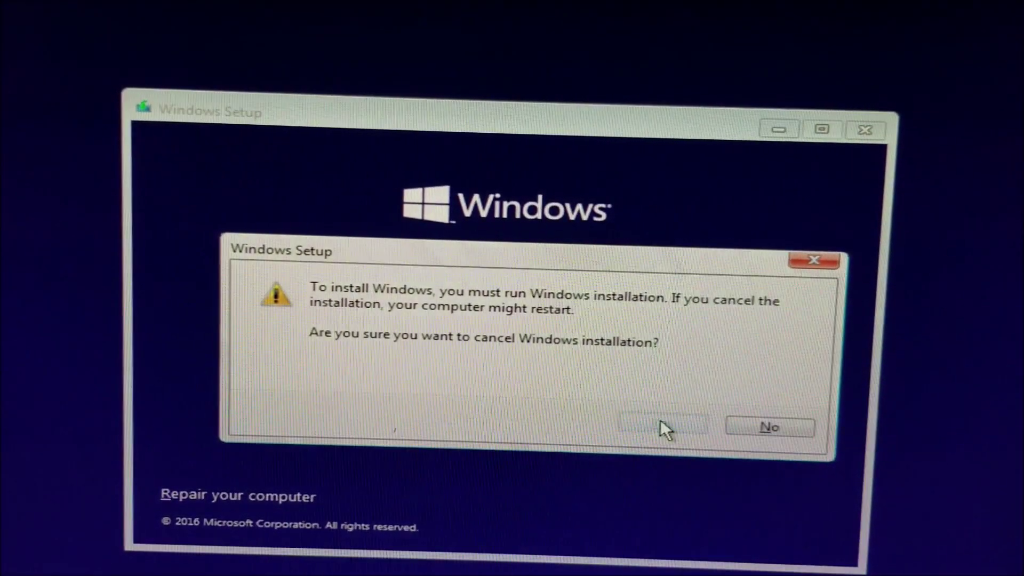